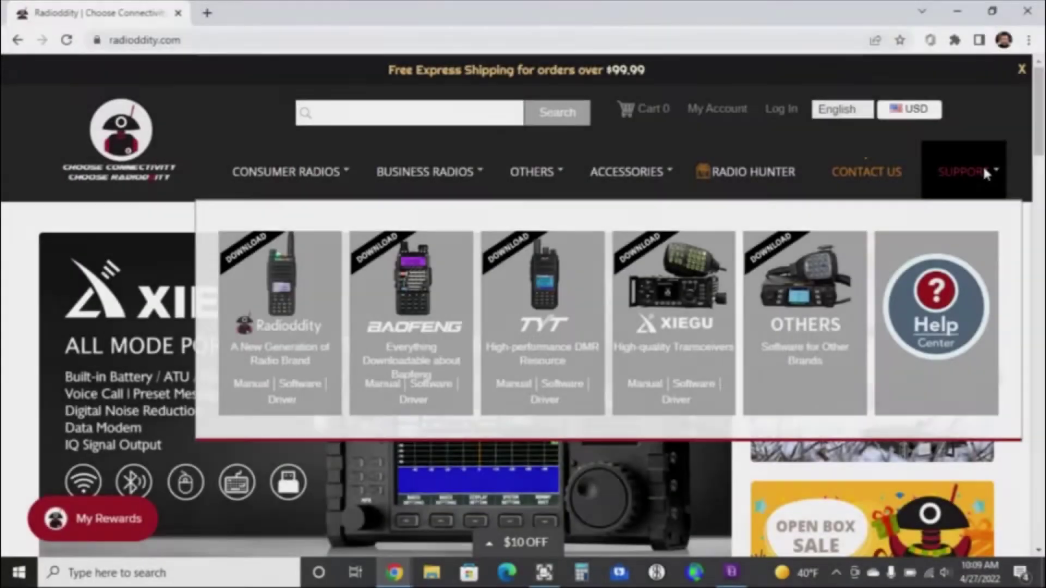
Open the X6100 manuals and software list from Radioddity's Xiegu support downloads.
mouse_move(971, 163)
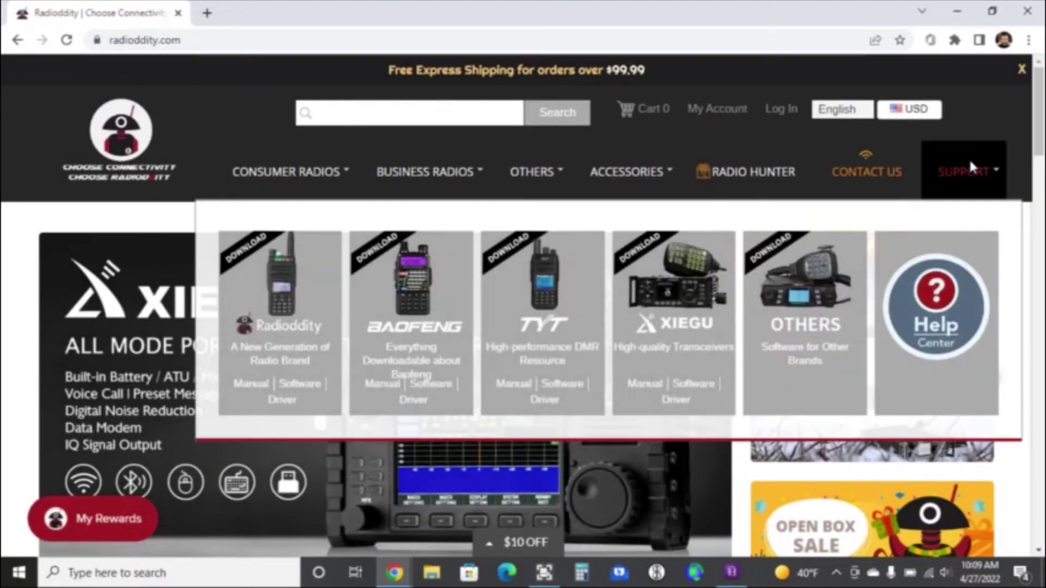
click(691, 313)
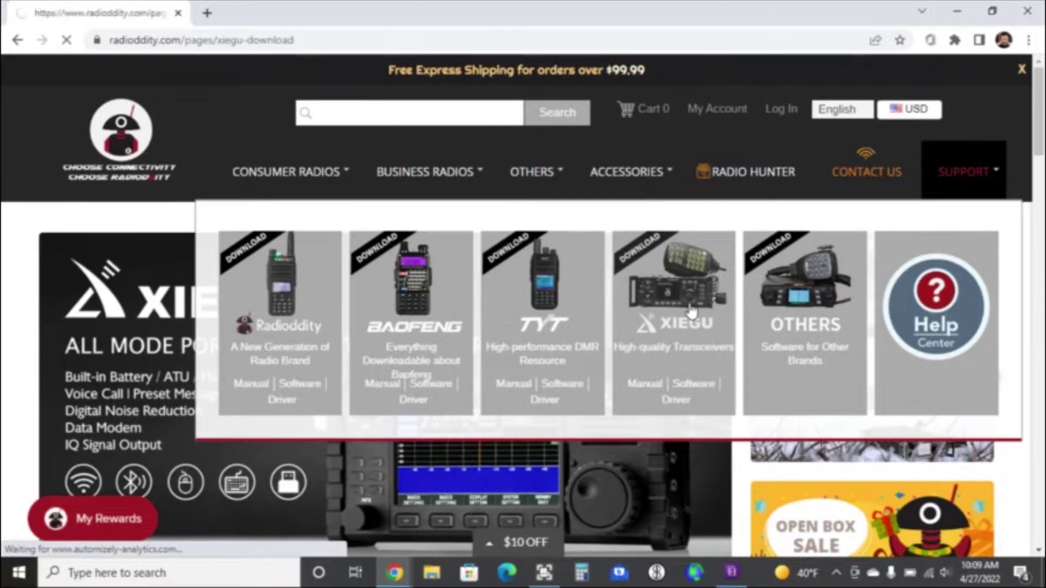
scroll(687, 309, down, 5)
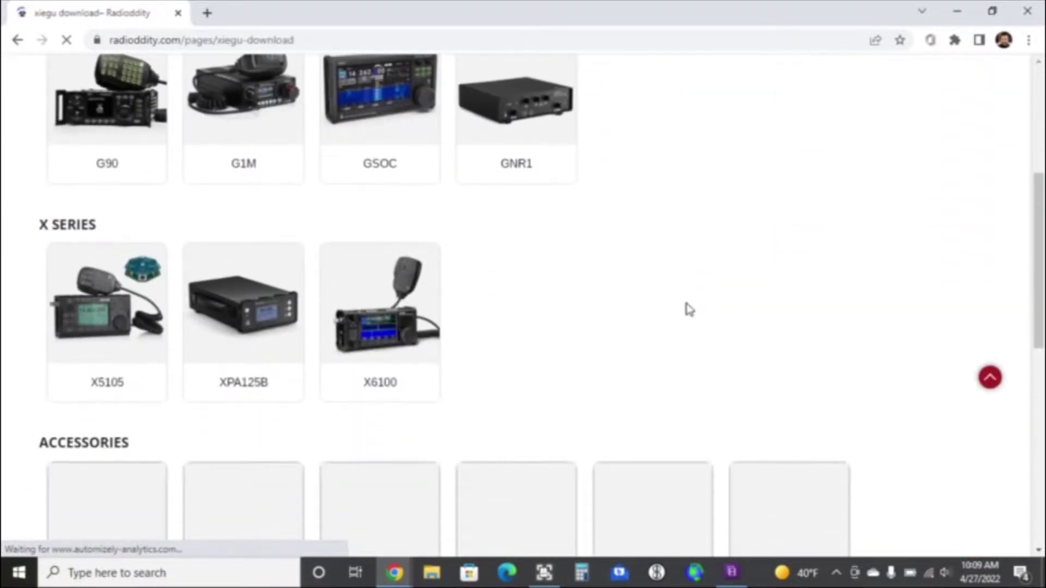
click(412, 325)
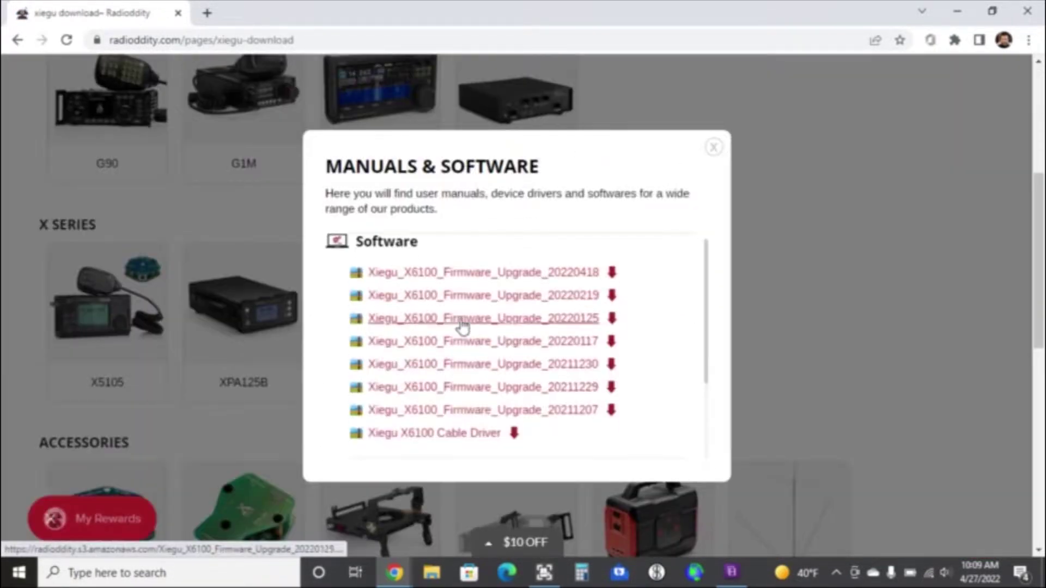
Download the Xiegu X6100 Cable Driver and save it as Xiegu_X6100_Cable_Driver in the Downloads folder.
scroll(463, 327, down, 3)
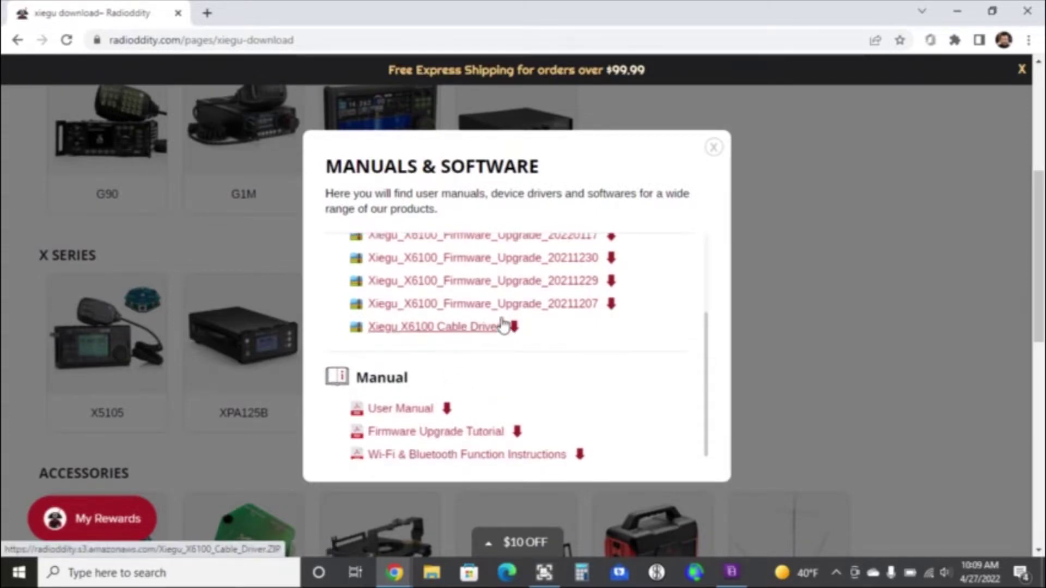
scroll(501, 322, up, 3)
scroll(501, 322, down, 3)
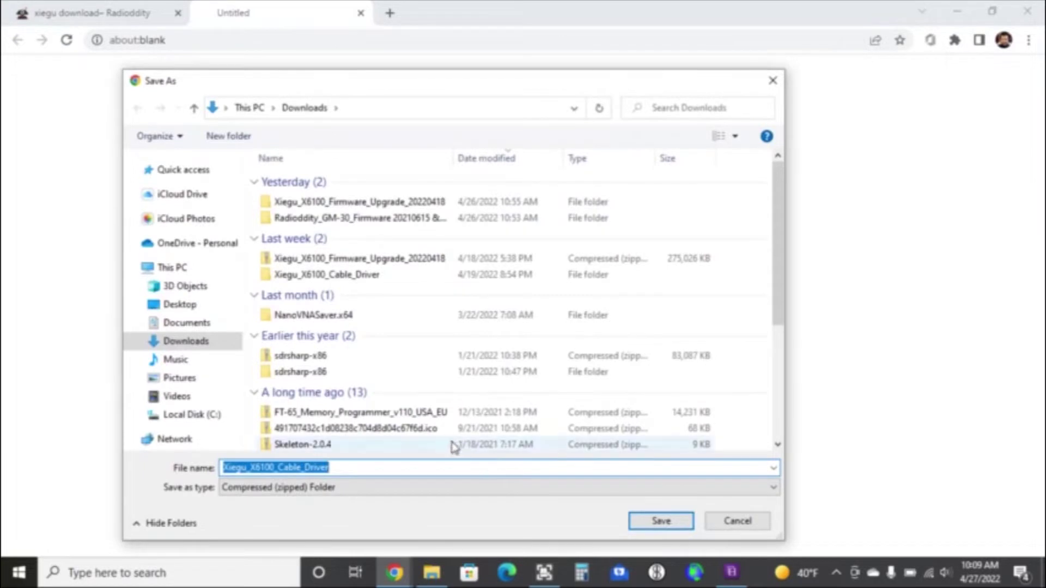
click(638, 521)
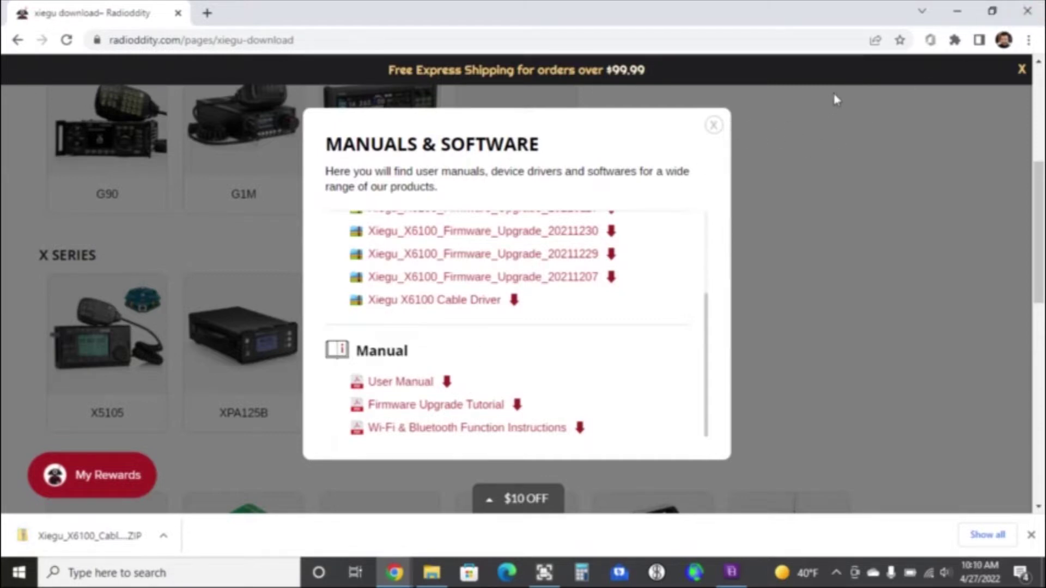
Switch to File Explorer and extract the downloaded Xiegu_X6100_Cable_Driver archive within Downloads, replacing the existing files.
click(957, 11)
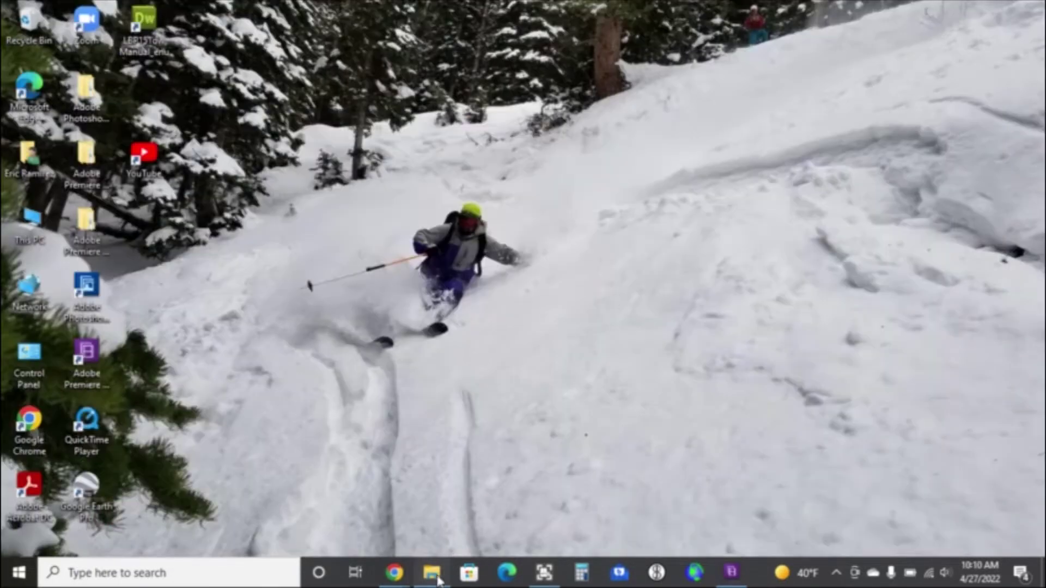
click(431, 572)
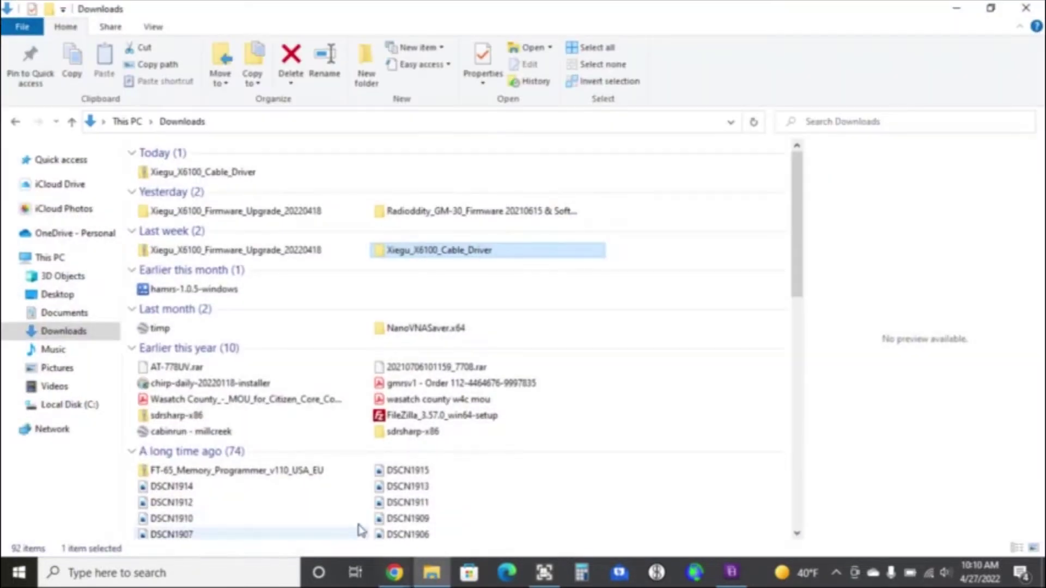
click(198, 173)
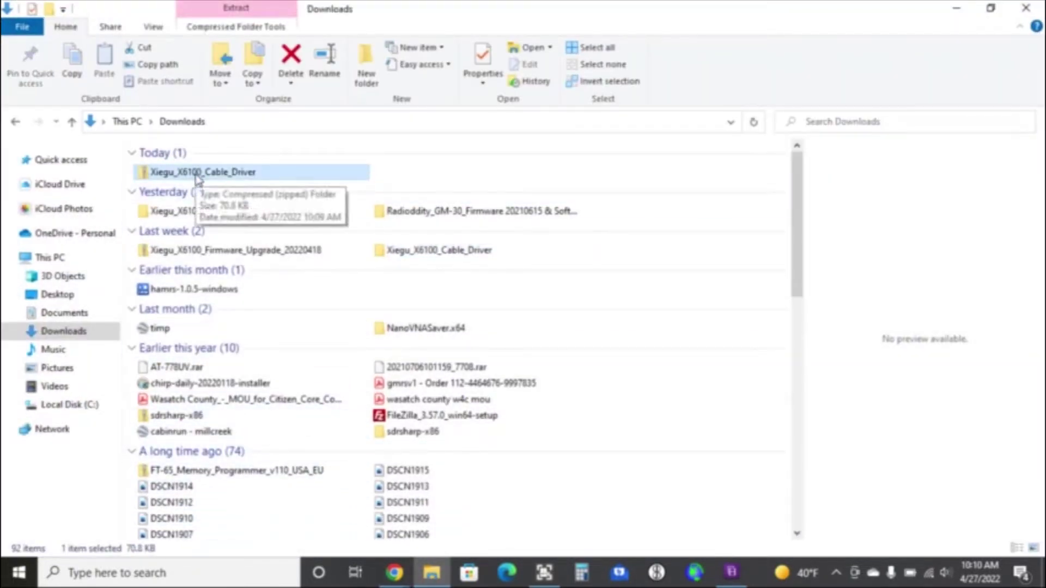
click(235, 27)
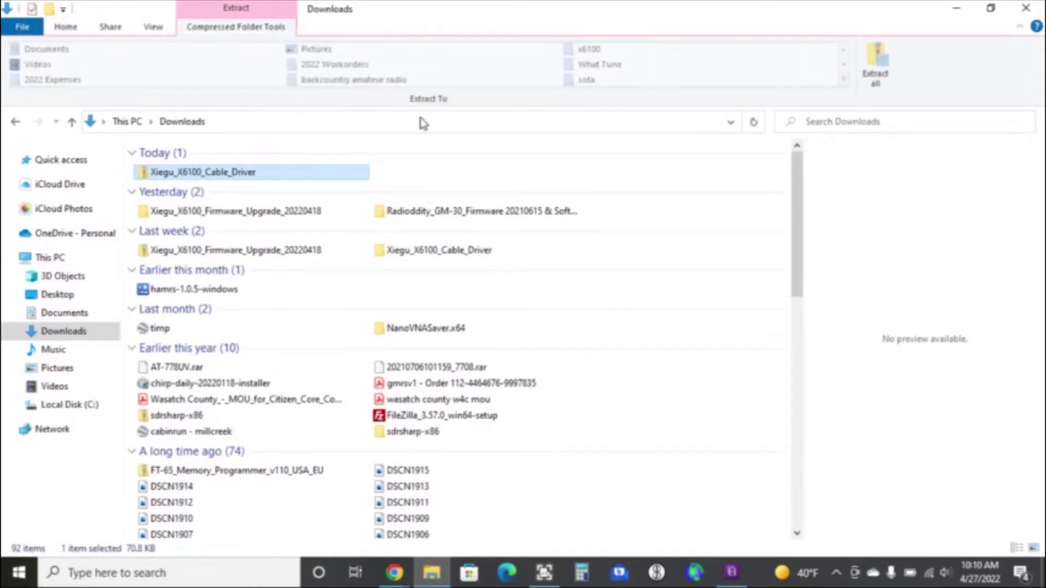
click(875, 65)
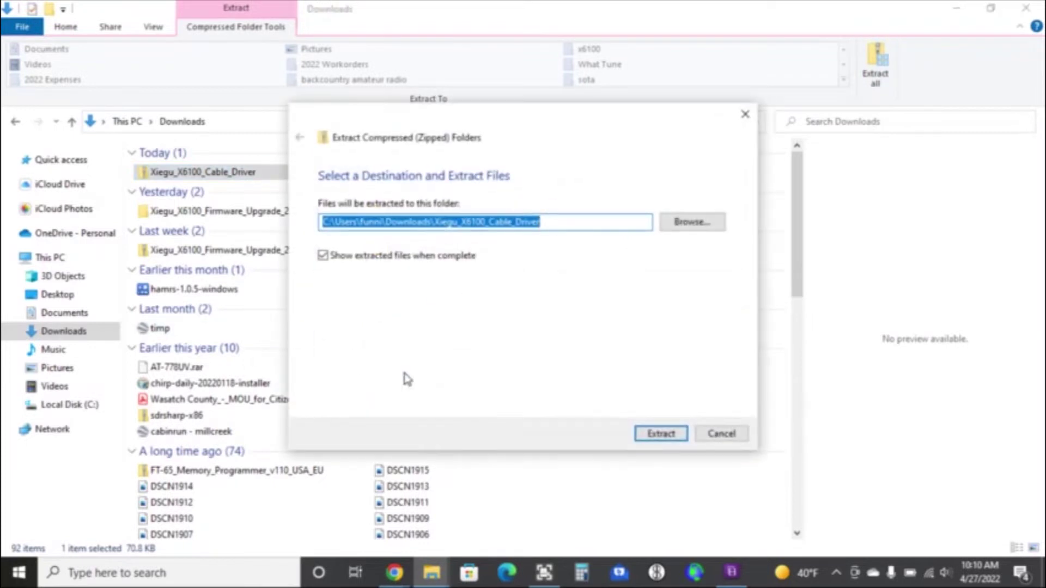
click(665, 440)
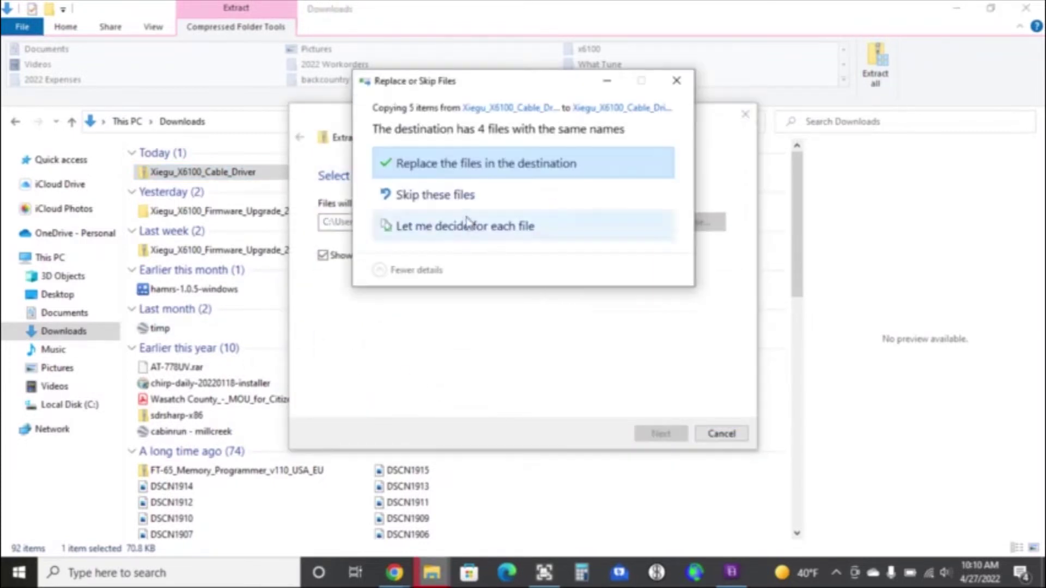
click(462, 164)
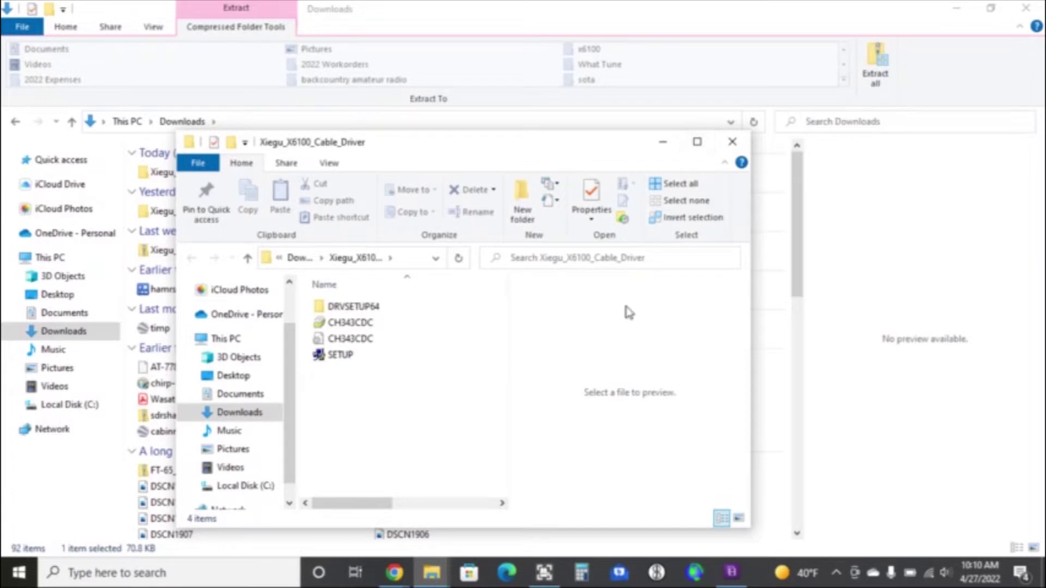
Run SETUP from the extracted cable driver folder and close the driver installer.
double_click(343, 356)
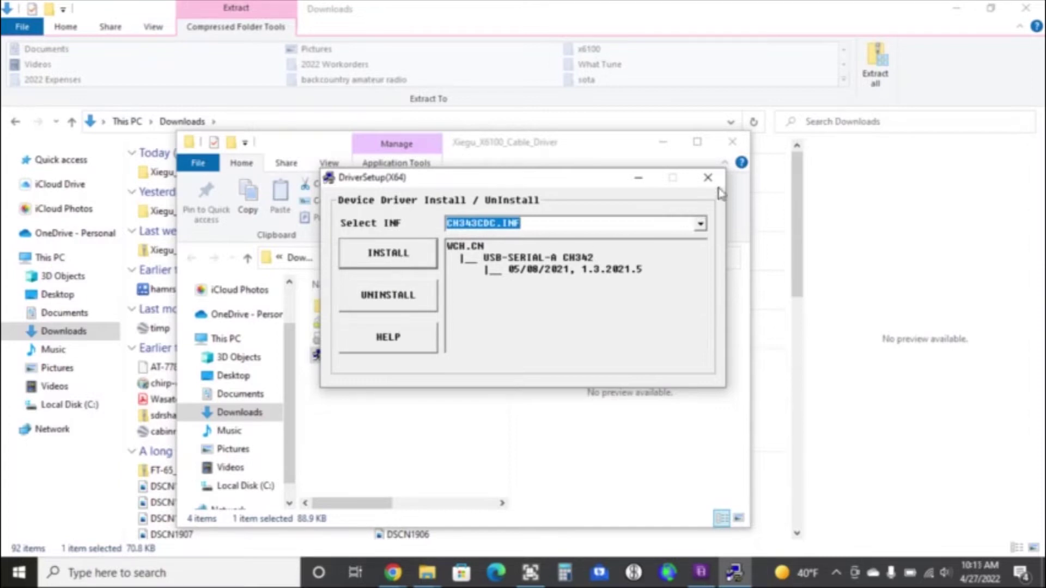
click(708, 179)
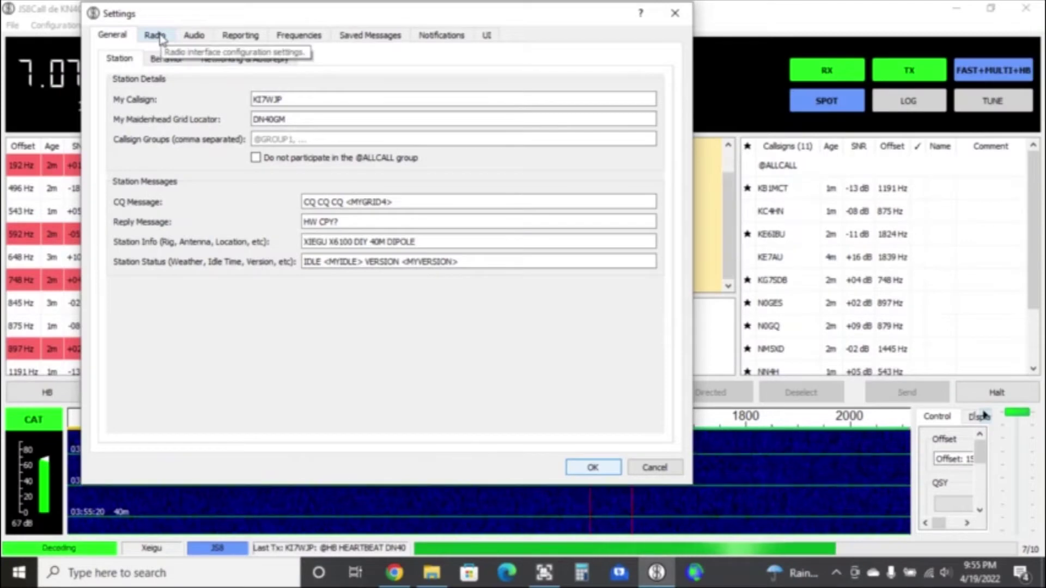
Review the rig model selection and the CAT control parameters in JS8Call's radio settings.
click(159, 38)
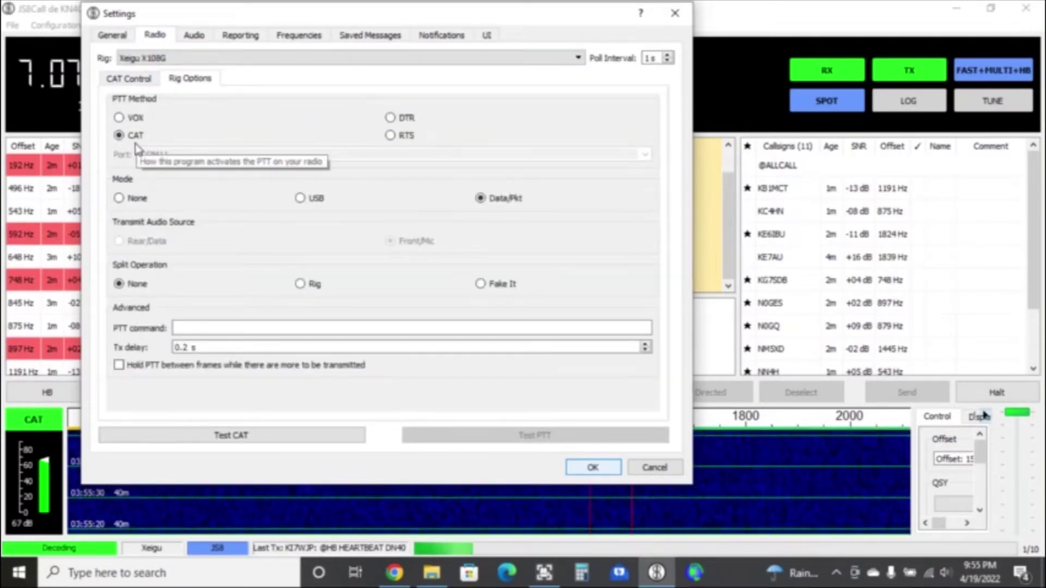
click(128, 81)
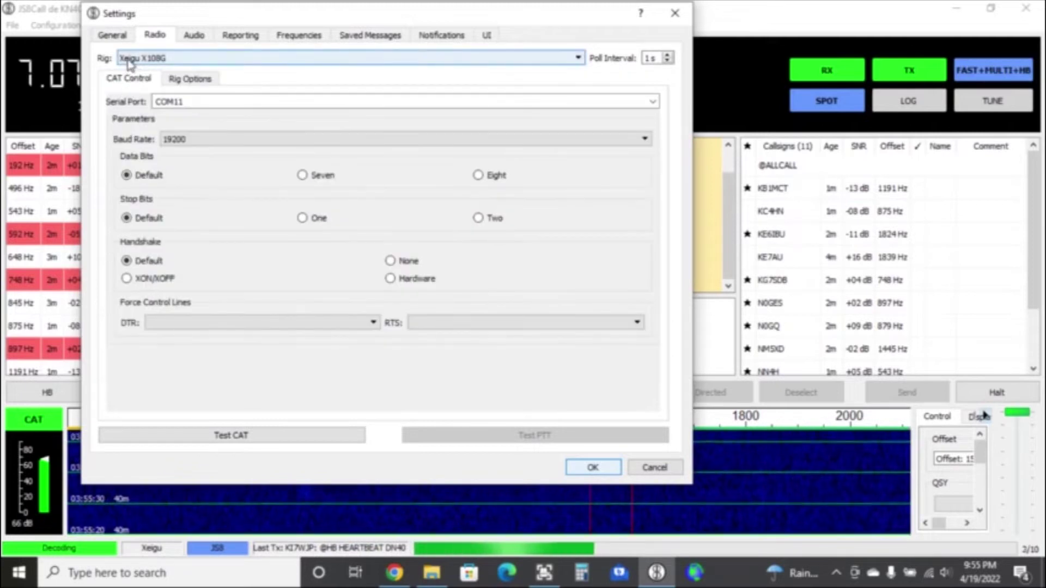
click(199, 59)
click(199, 59)
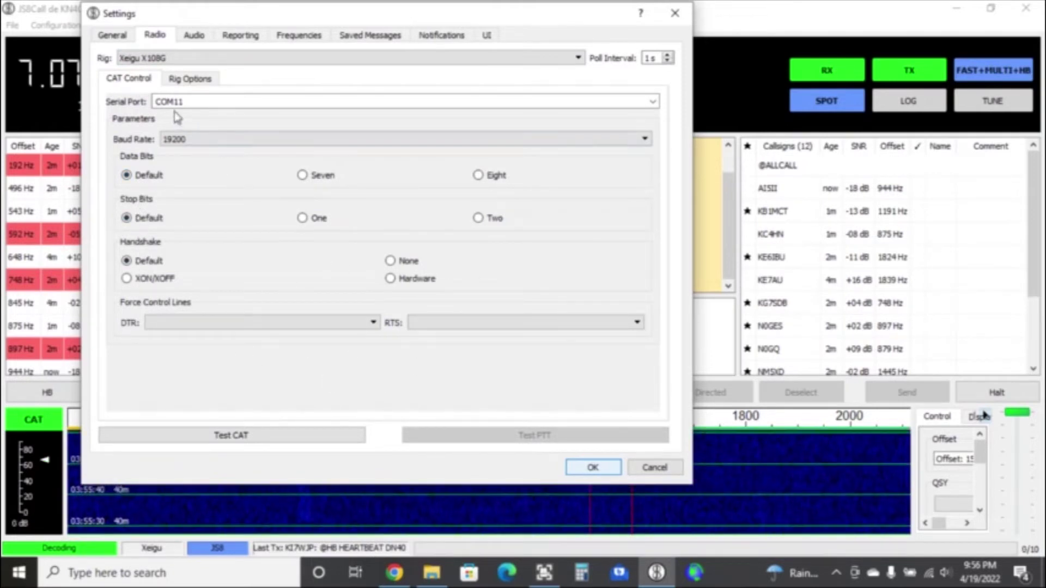
Review the PTT, mode and split options for the rig and test the CAT connection.
click(188, 80)
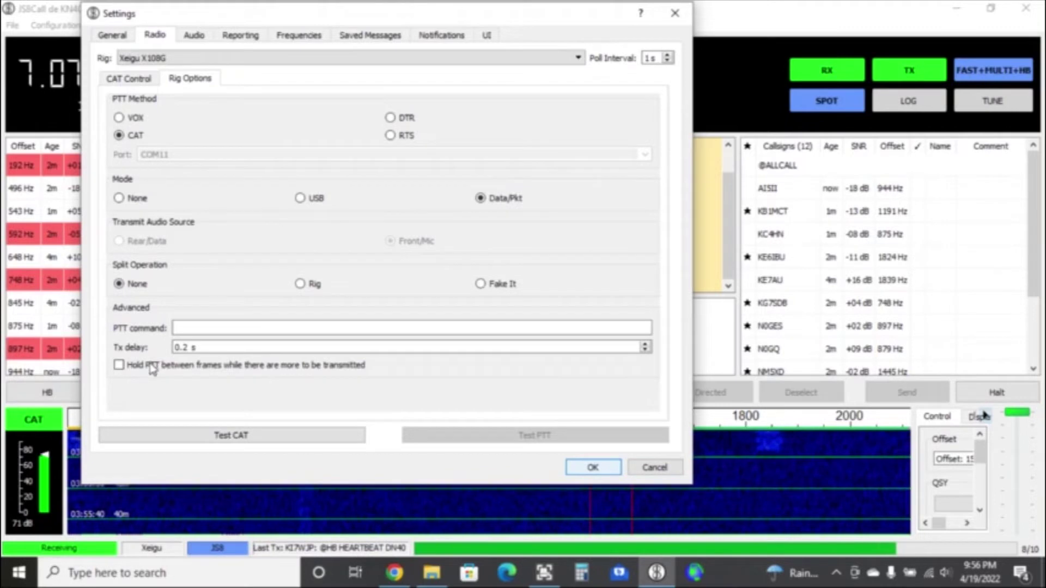
click(207, 435)
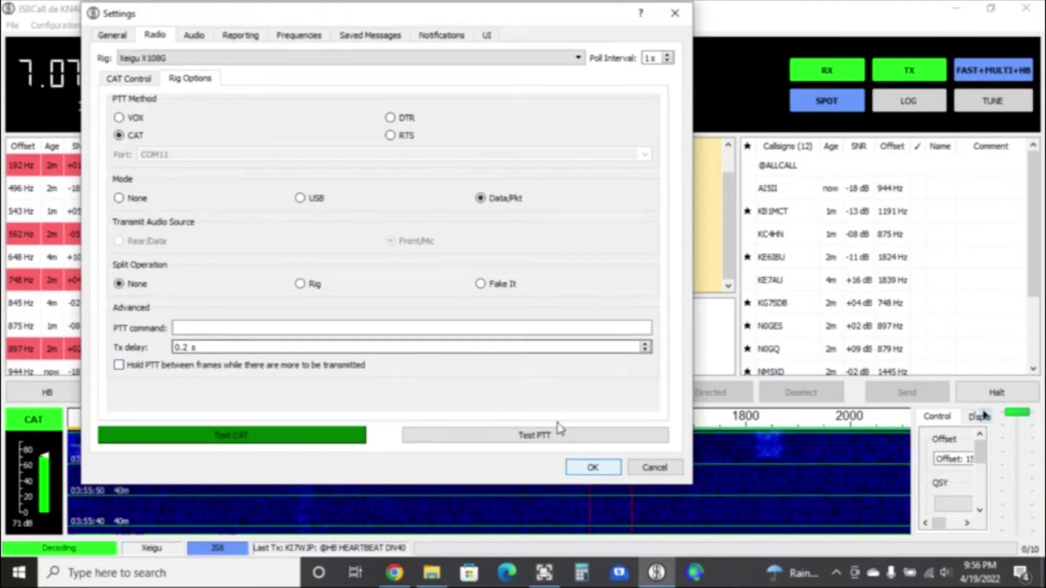
click(599, 445)
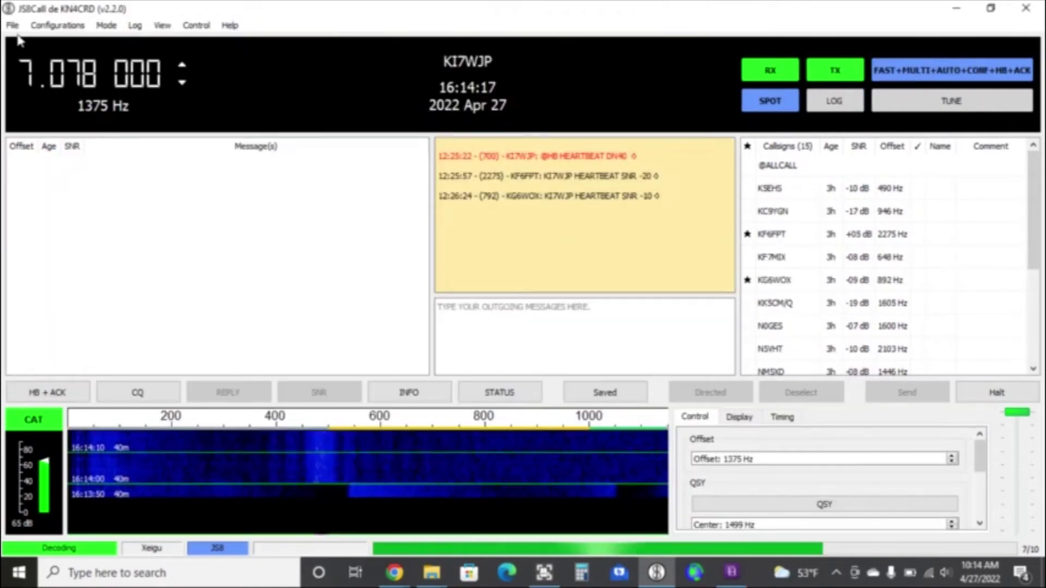
Set the modulation soundcard input to Microphone (2- USB Audio Device) in the JS8Call audio settings.
click(12, 25)
click(28, 40)
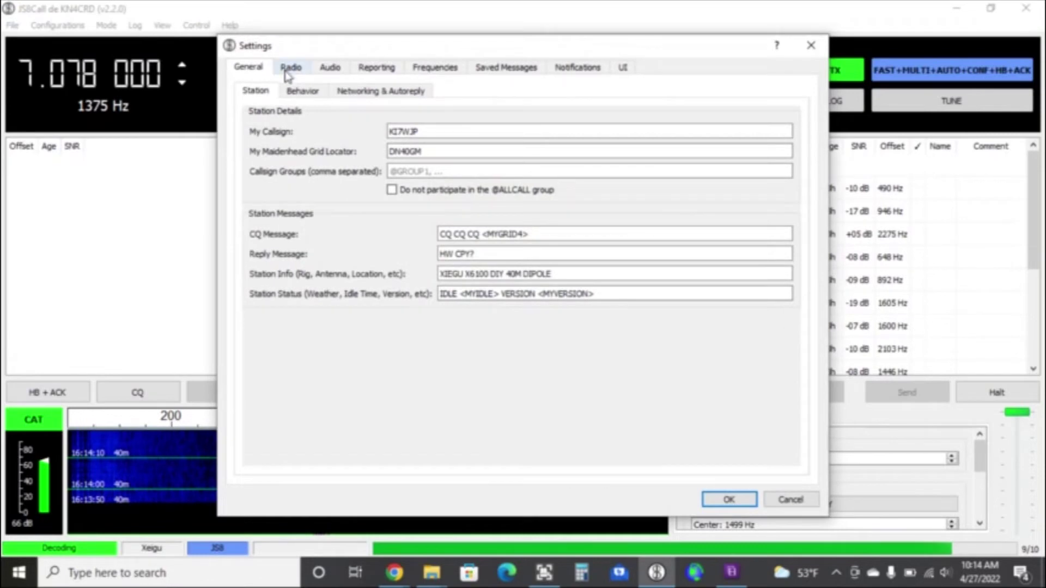
click(329, 68)
click(338, 108)
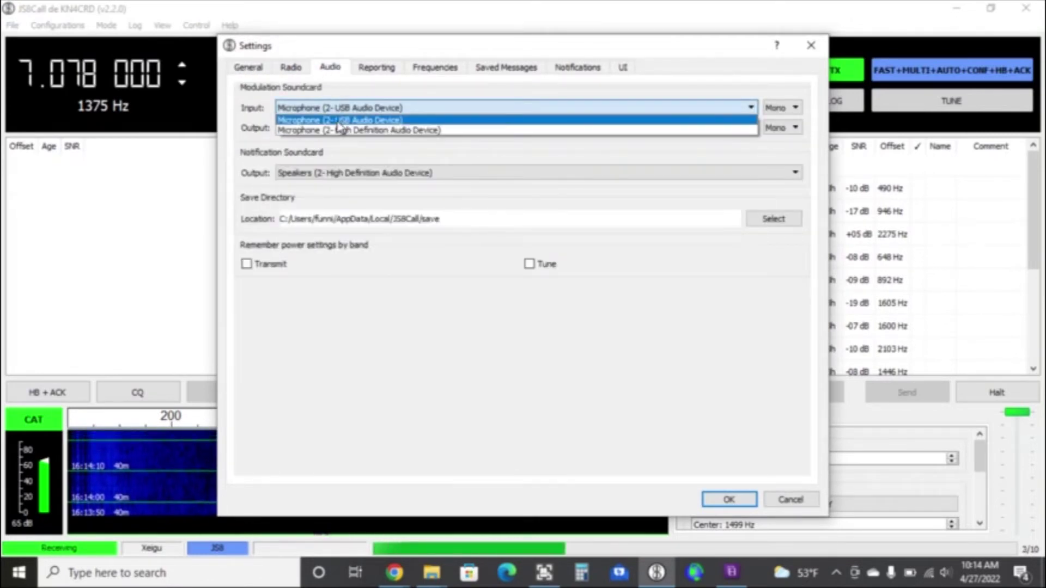
click(339, 119)
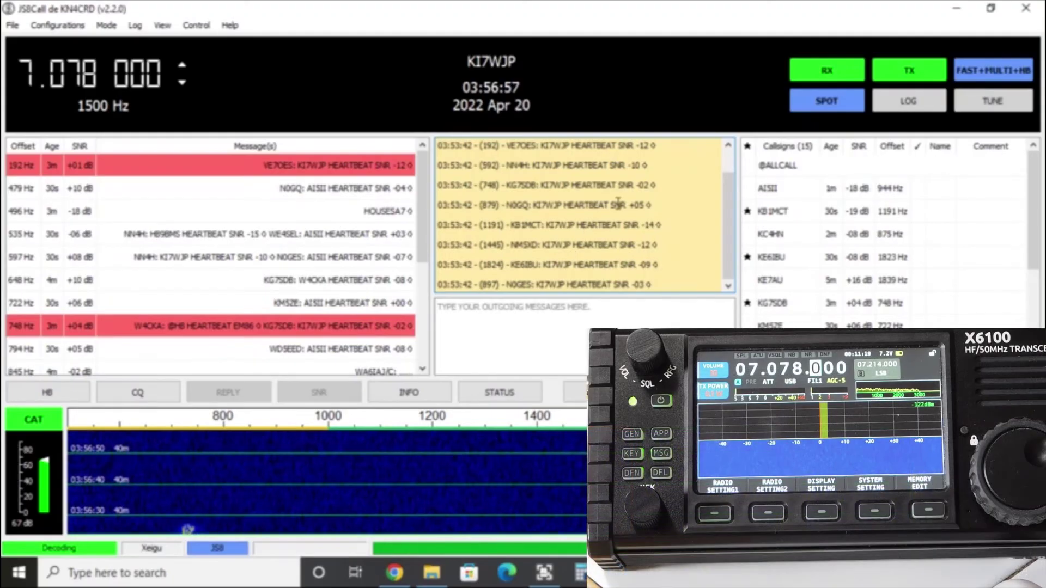
Transmit a CQ call from JS8Call and check the station's refreshed reception reports on the PSK Reporter map in Chrome.
click(137, 392)
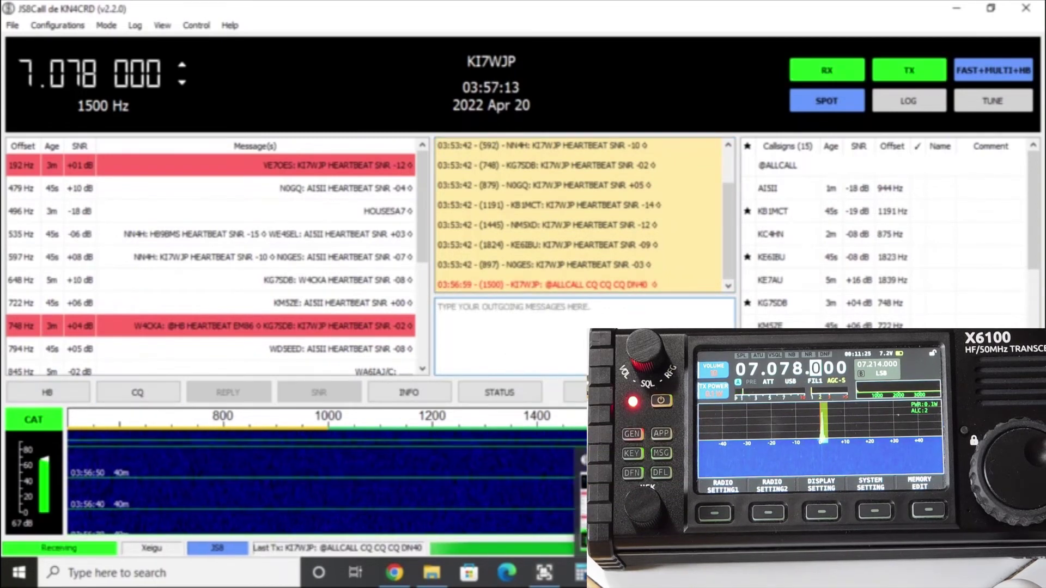
click(395, 573)
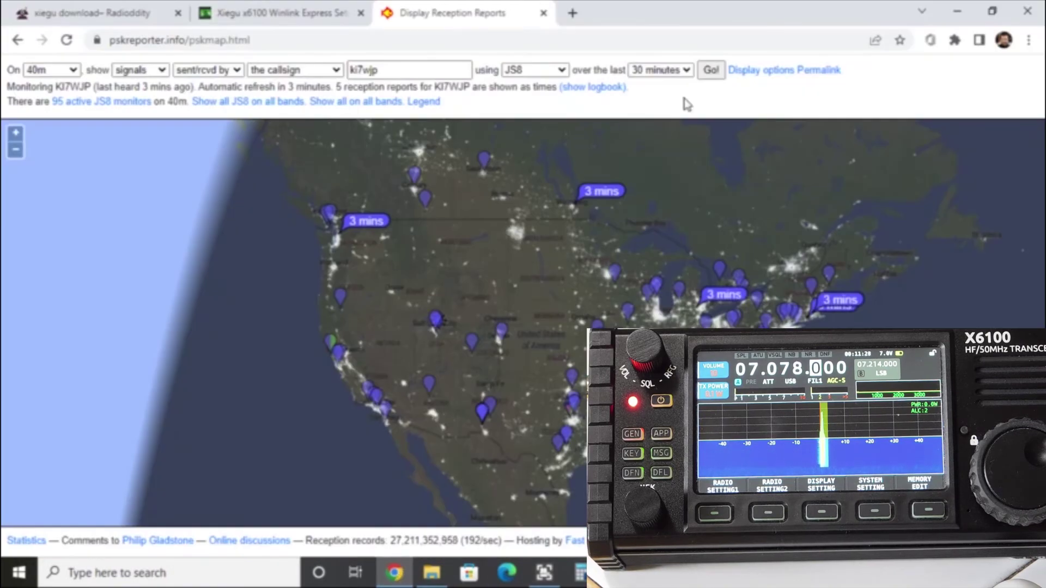
click(711, 70)
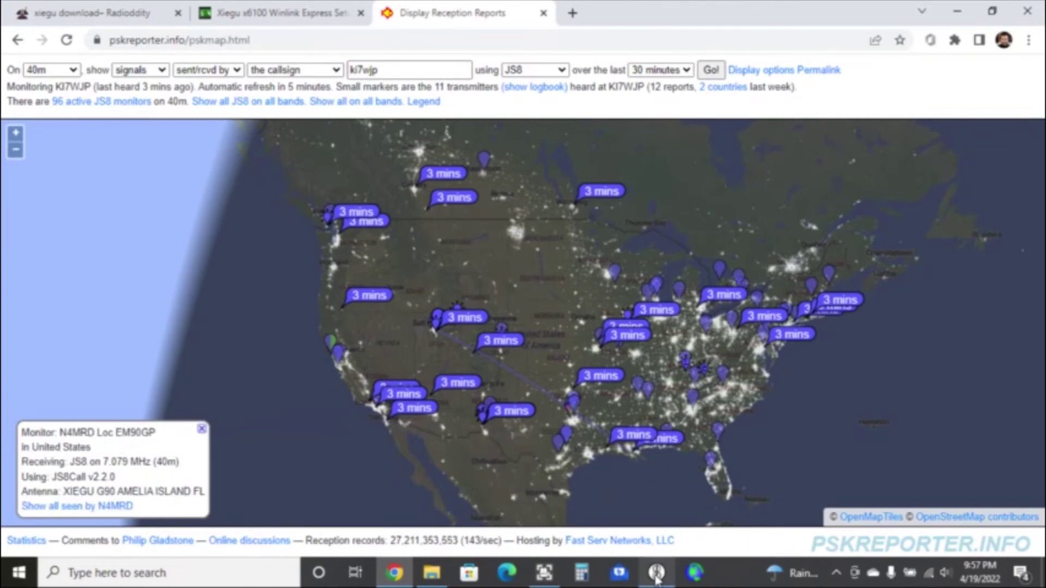
mouse_move(657, 576)
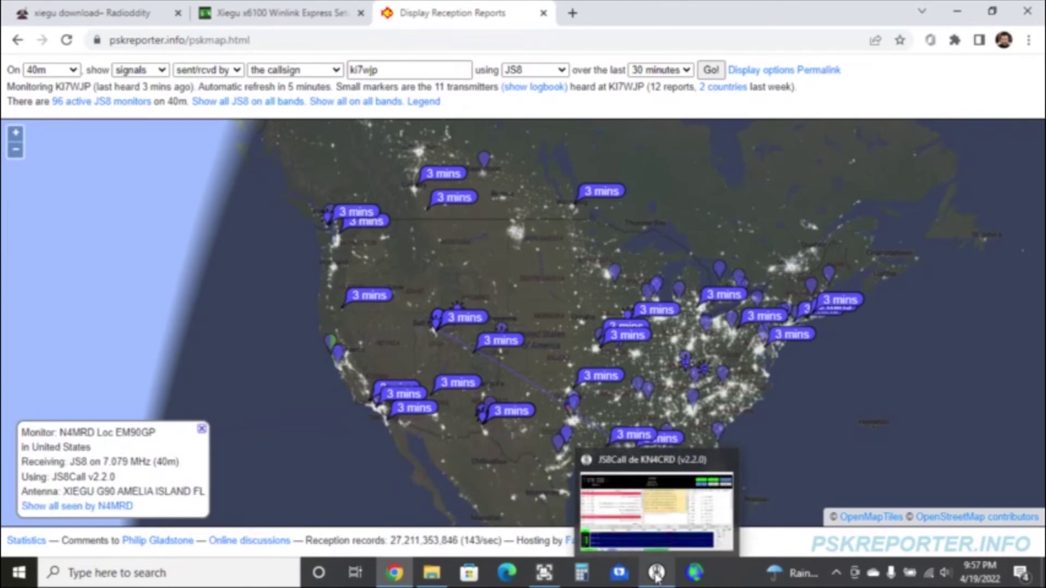
click(656, 577)
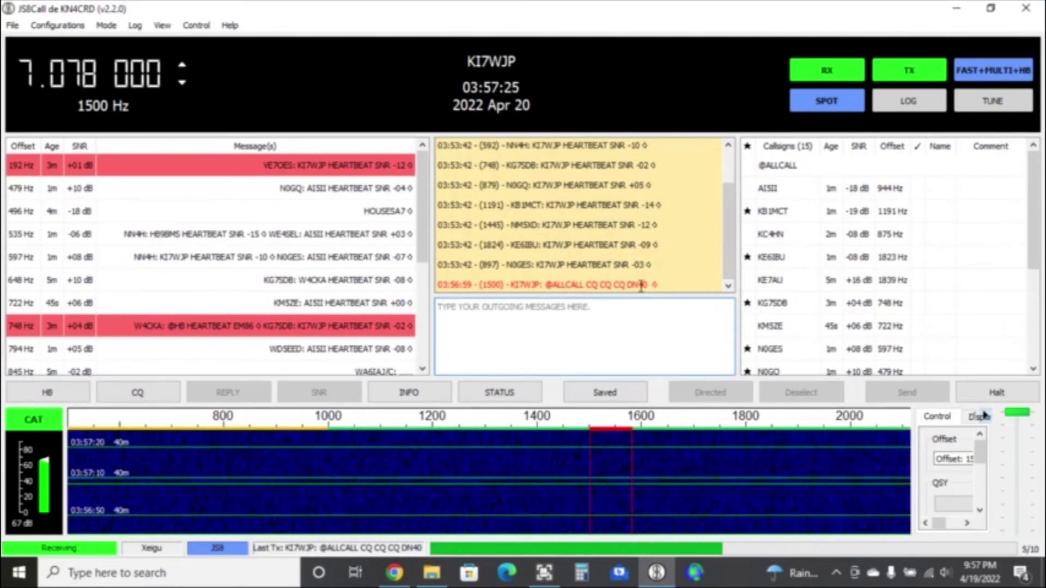